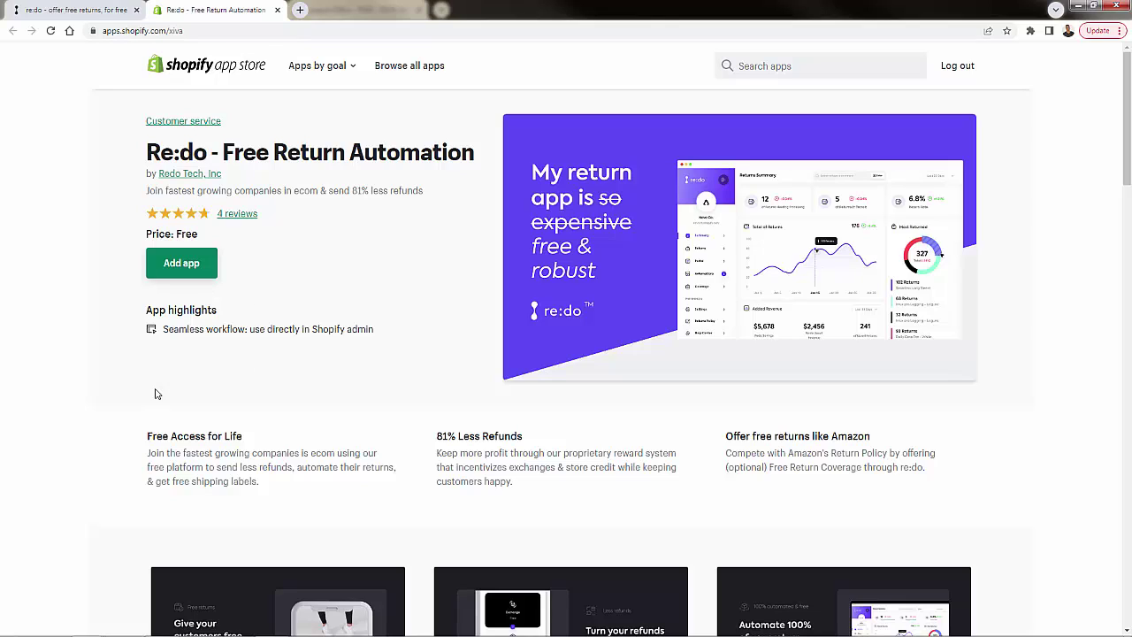
Step: Examine the price and feature descriptions on the Re:do - Free Return Automation app listing
{"action": "left_click_drag", "start_coordinate": [198, 233], "coordinate": [113, 235]}
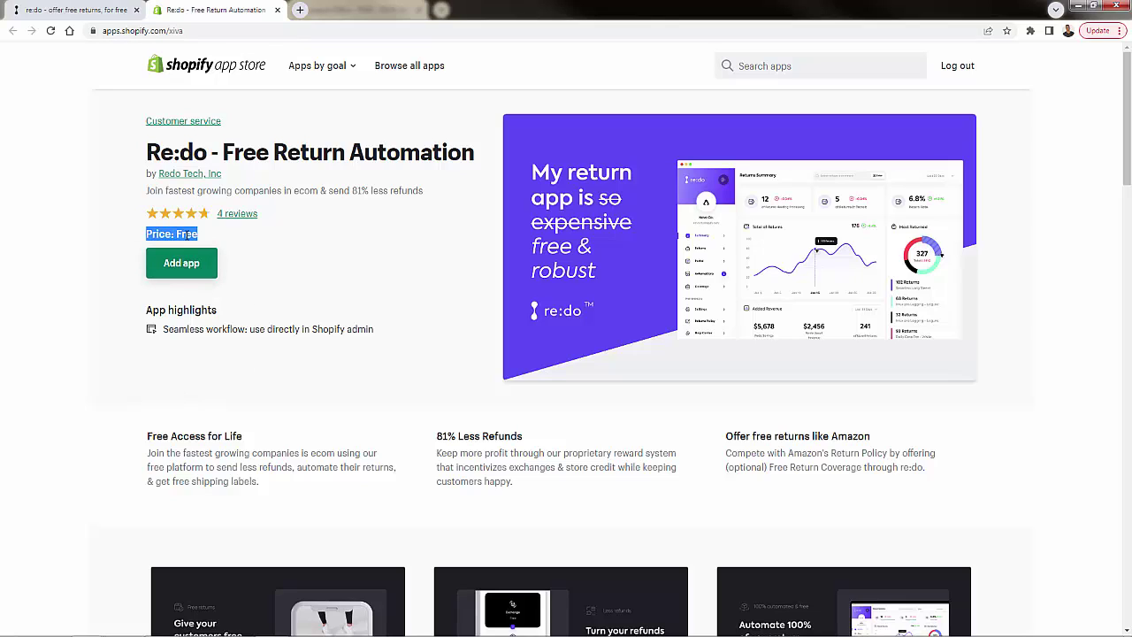
{"action": "left_click", "coordinate": [108, 238]}
{"action": "left_click_drag", "start_coordinate": [175, 435], "coordinate": [300, 467]}
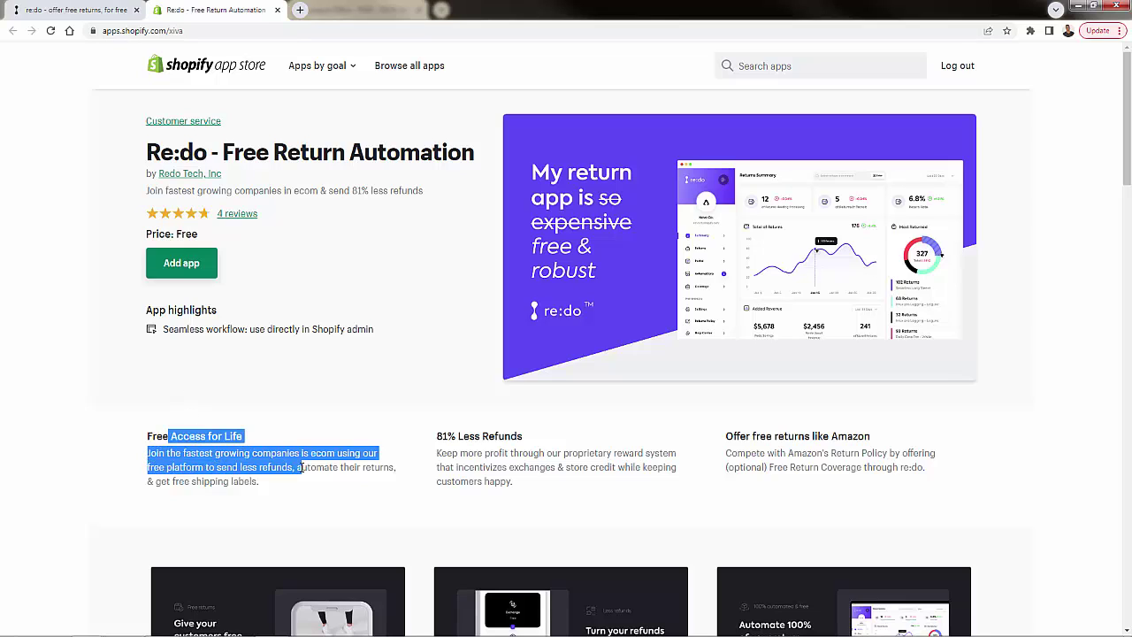
{"action": "left_click", "coordinate": [284, 479]}
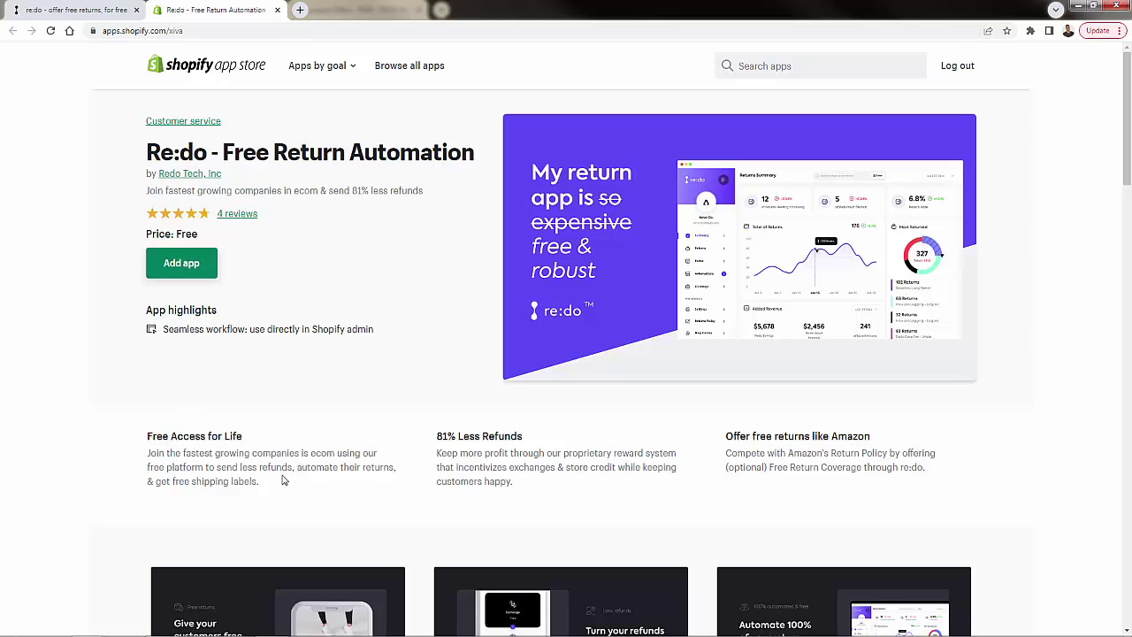
{"action": "scroll", "coordinate": [284, 480], "scroll_direction": "down", "scroll_amount": 1}
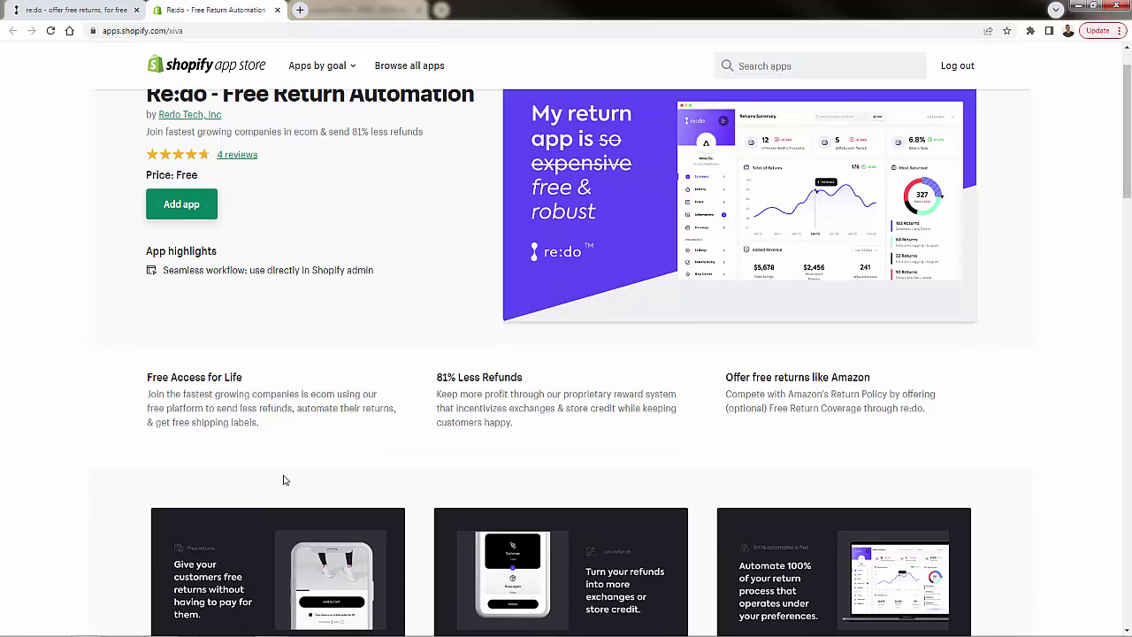
{"action": "scroll", "coordinate": [284, 430], "scroll_direction": "up", "scroll_amount": 1}
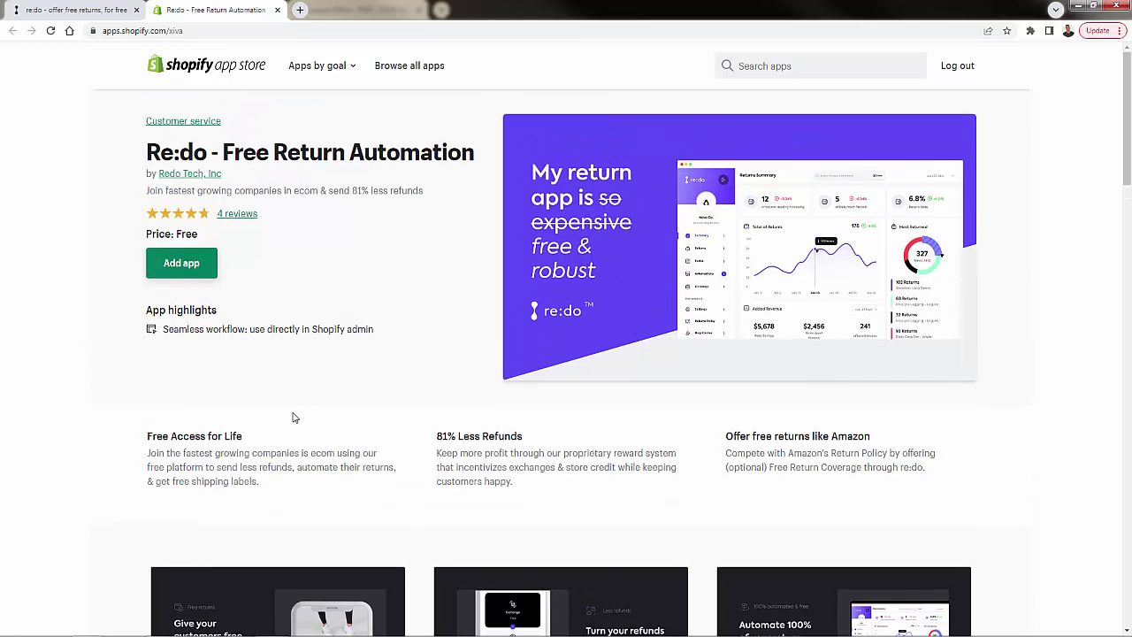
{"action": "scroll", "coordinate": [294, 417], "scroll_direction": "down", "scroll_amount": 3}
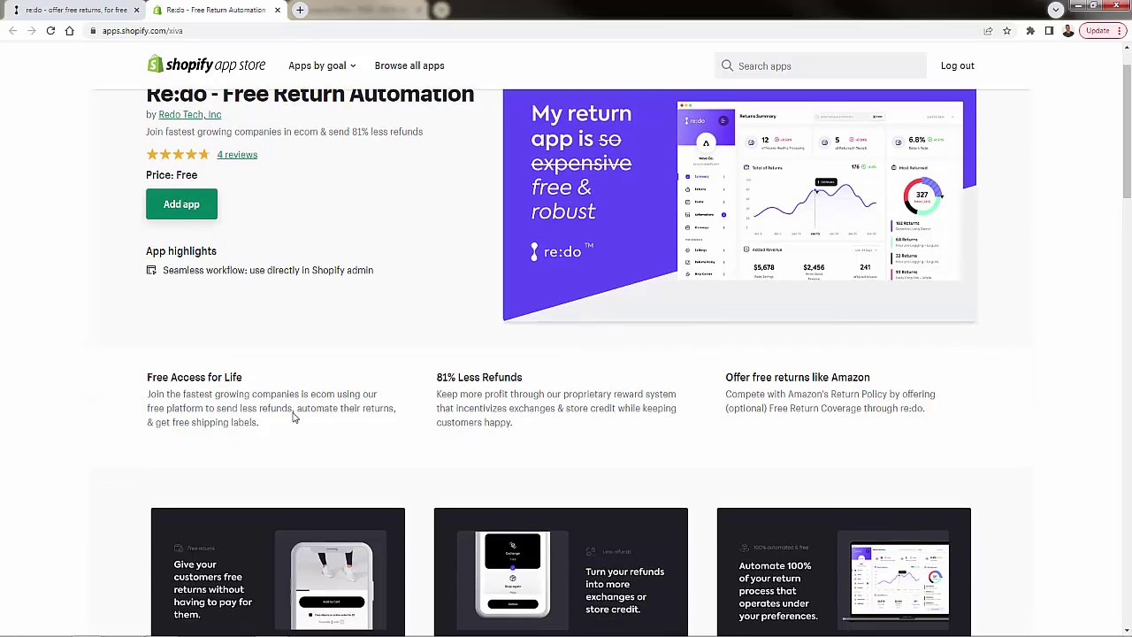
Step: Browse the listing's enlarged feature screenshots through the Plug and Play slide, and view the re:do website's home page
{"action": "left_click", "coordinate": [294, 419]}
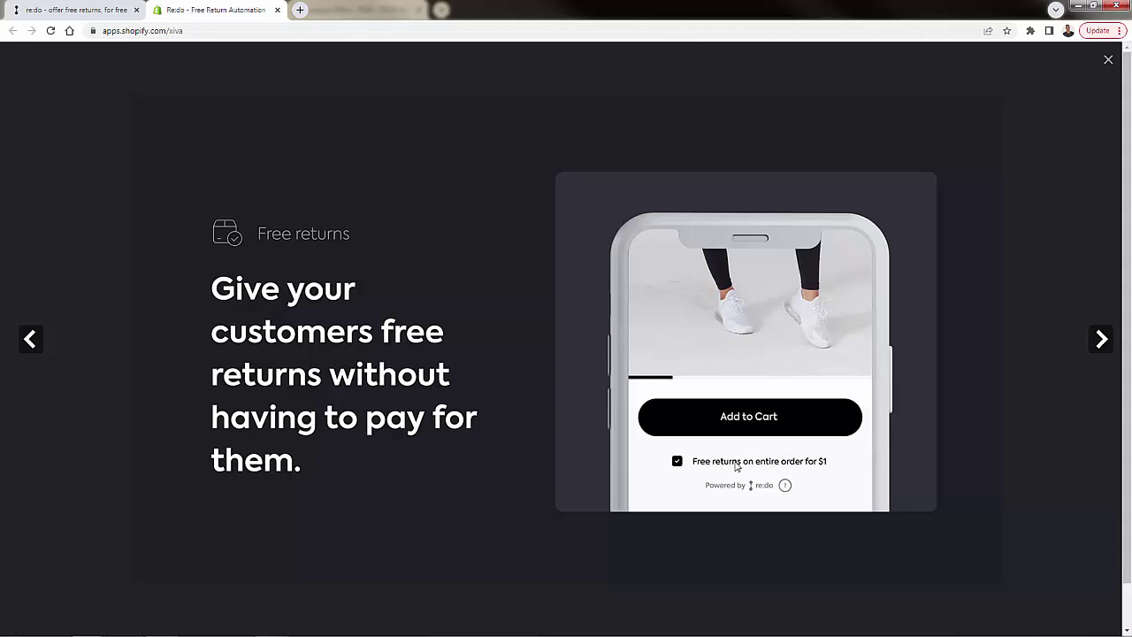
{"action": "left_click", "coordinate": [1102, 340]}
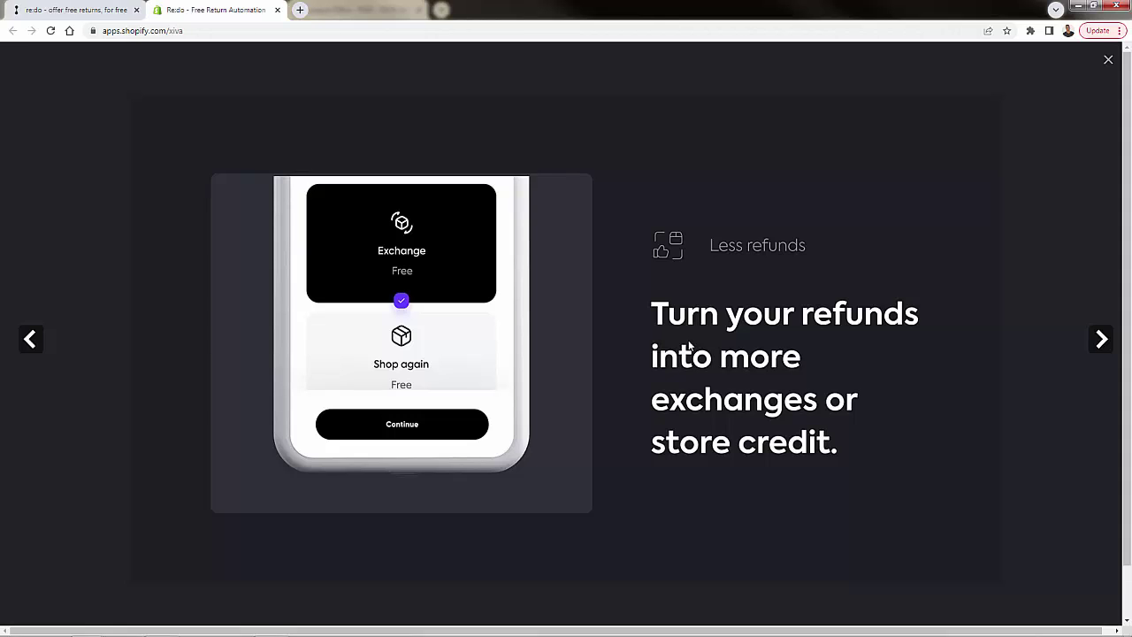
{"action": "left_click", "coordinate": [1095, 338]}
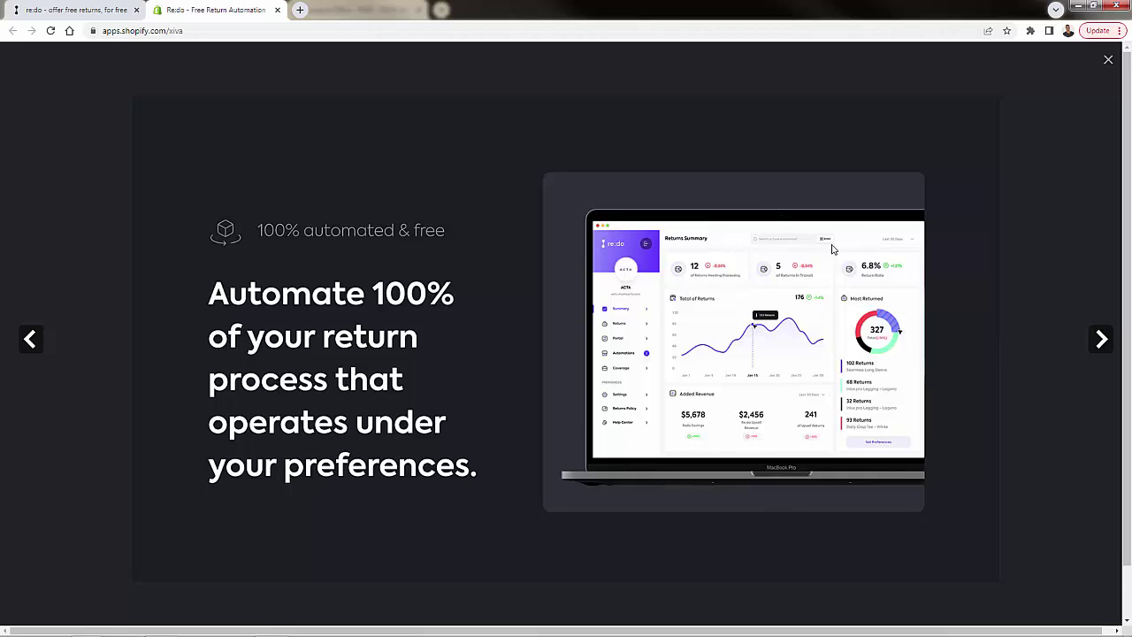
{"action": "left_click", "coordinate": [1101, 341]}
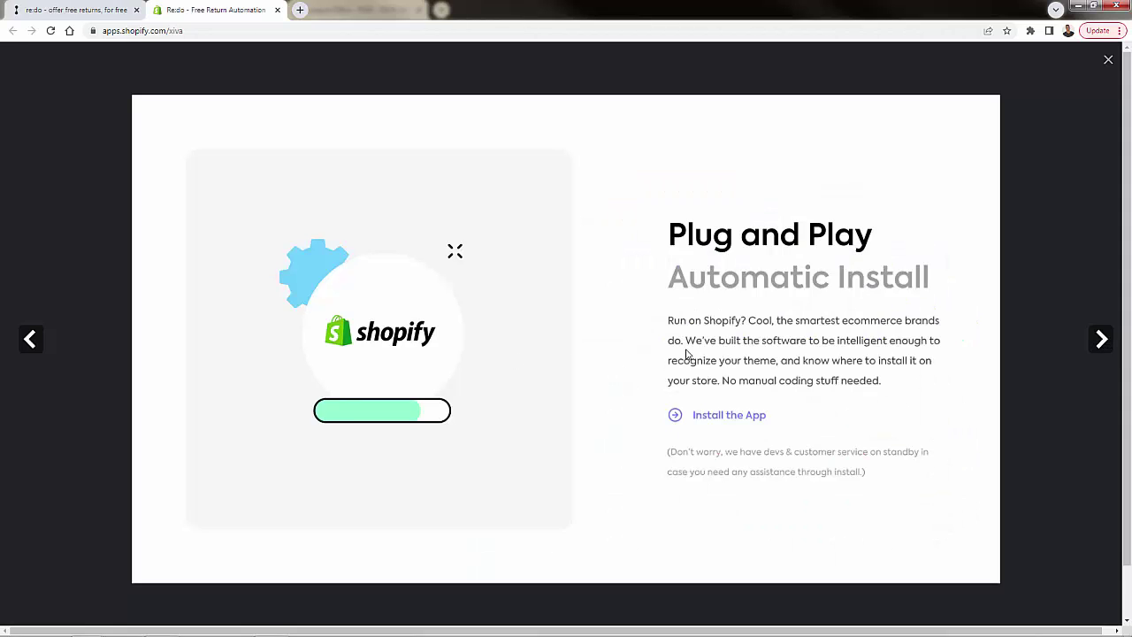
{"action": "left_click", "coordinate": [1108, 61]}
{"action": "left_click", "coordinate": [62, 10]}
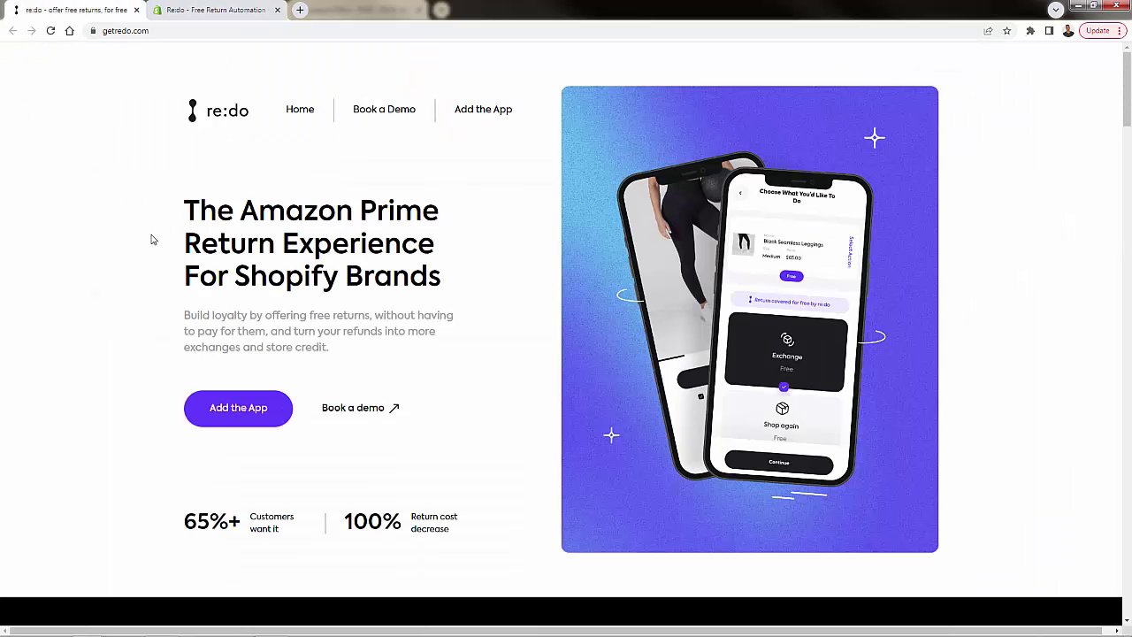
{"action": "key", "text": "ctrl+Tab"}
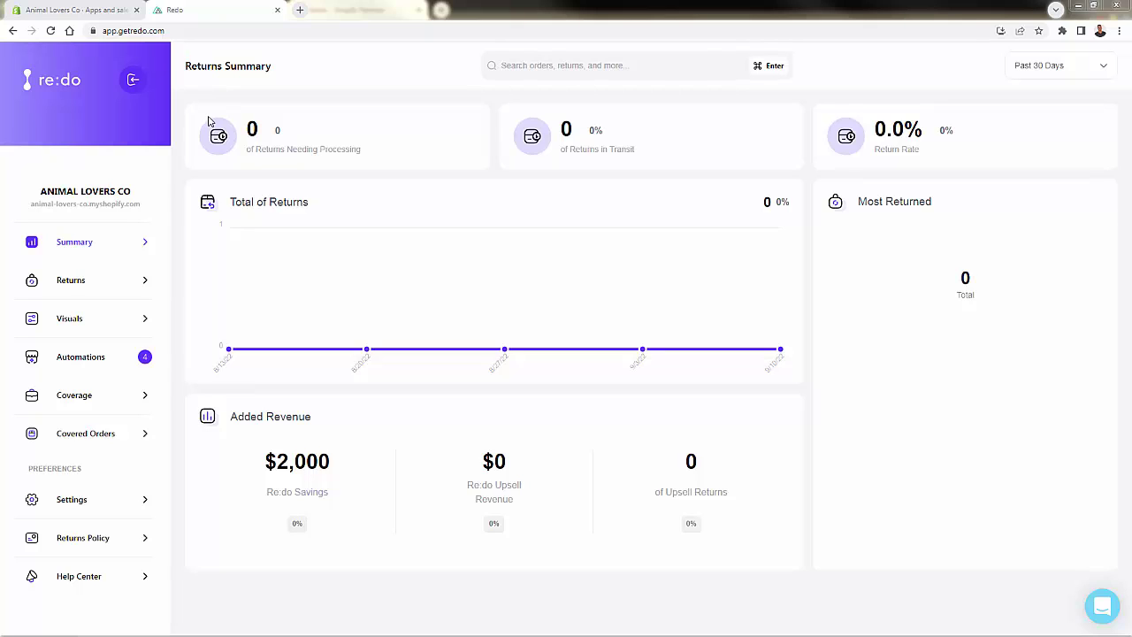
Step: Examine the Returns Summary dashboard, including returns needing processing, returns in transit, return rate and most returned items
{"action": "double_click", "coordinate": [341, 148]}
{"action": "left_click", "coordinate": [340, 148]}
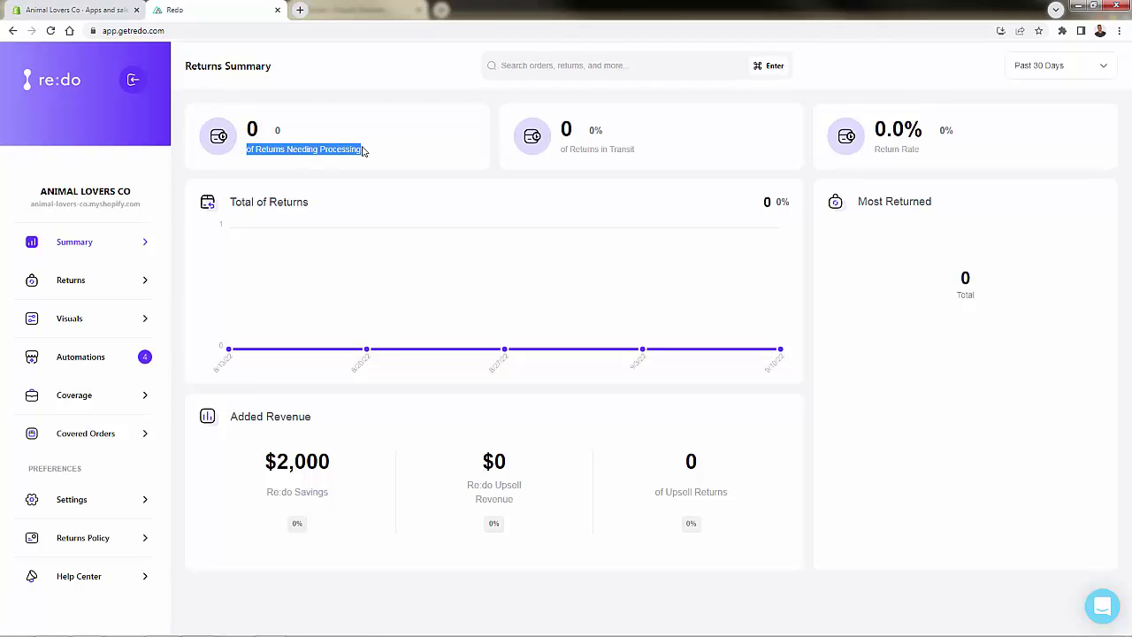
{"action": "left_click", "coordinate": [345, 112]}
{"action": "double_click", "coordinate": [592, 148]}
{"action": "left_click", "coordinate": [598, 150]}
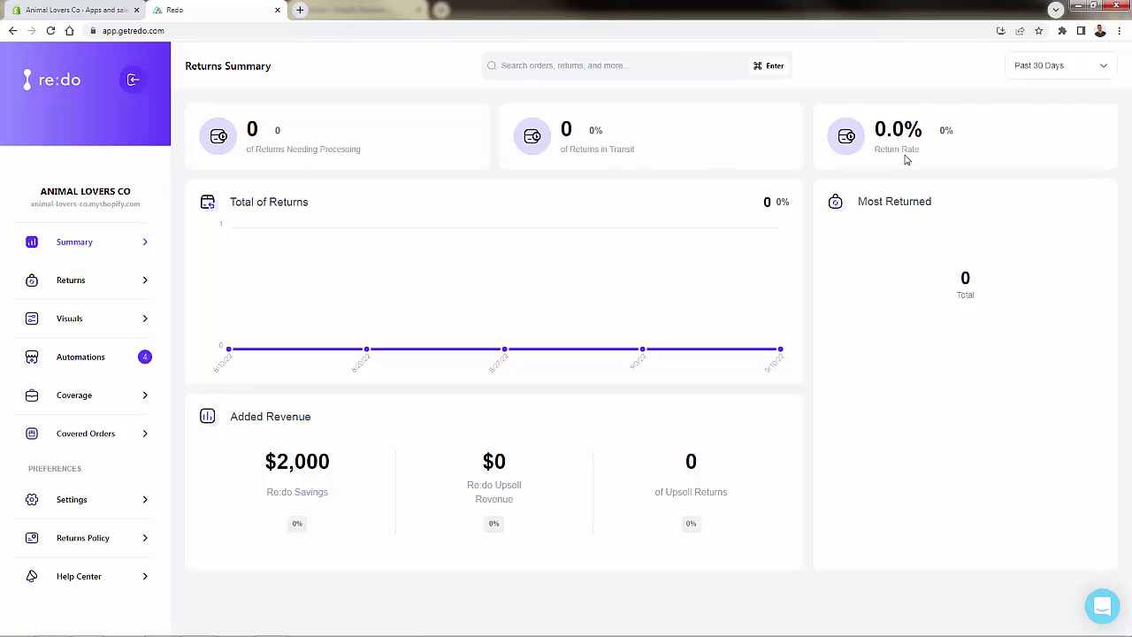
{"action": "left_click_drag", "start_coordinate": [859, 201], "coordinate": [944, 197]}
{"action": "left_click", "coordinate": [944, 197]}
{"action": "left_click_drag", "start_coordinate": [860, 202], "coordinate": [930, 213]}
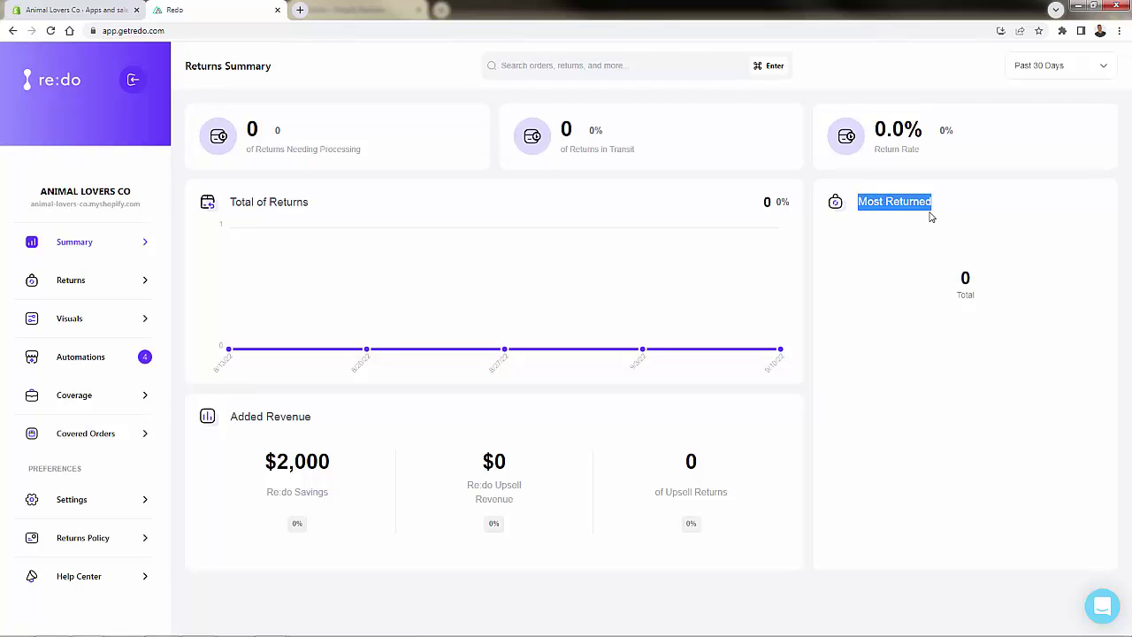
{"action": "left_click", "coordinate": [930, 213]}
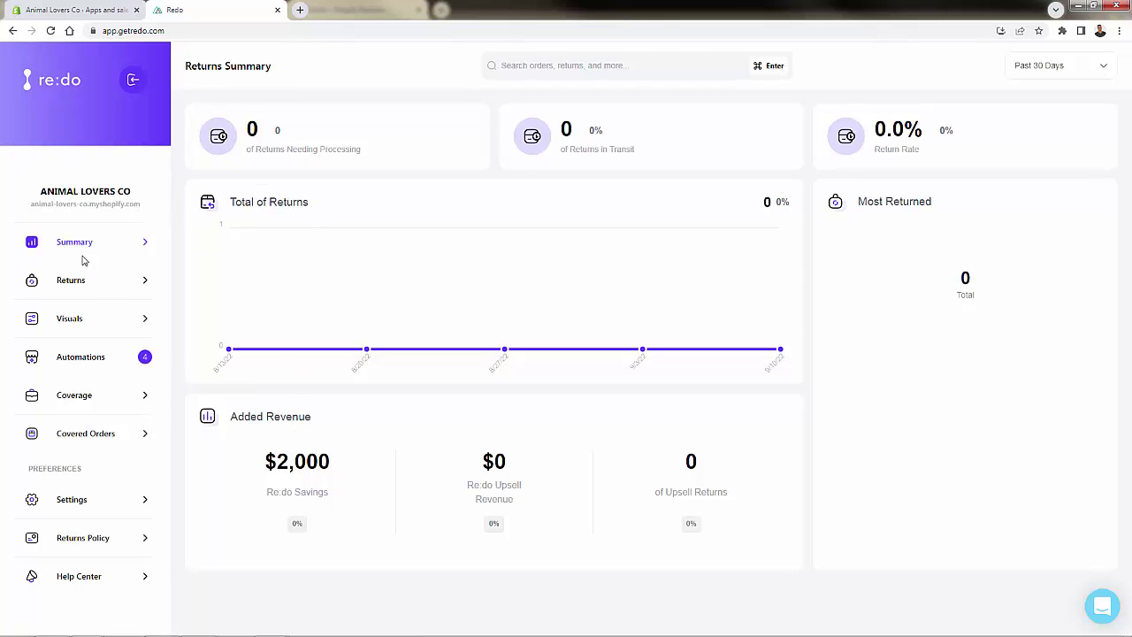
Step: Open the Returns page and check the Closed and In Transit return lists
{"action": "left_click", "coordinate": [85, 285]}
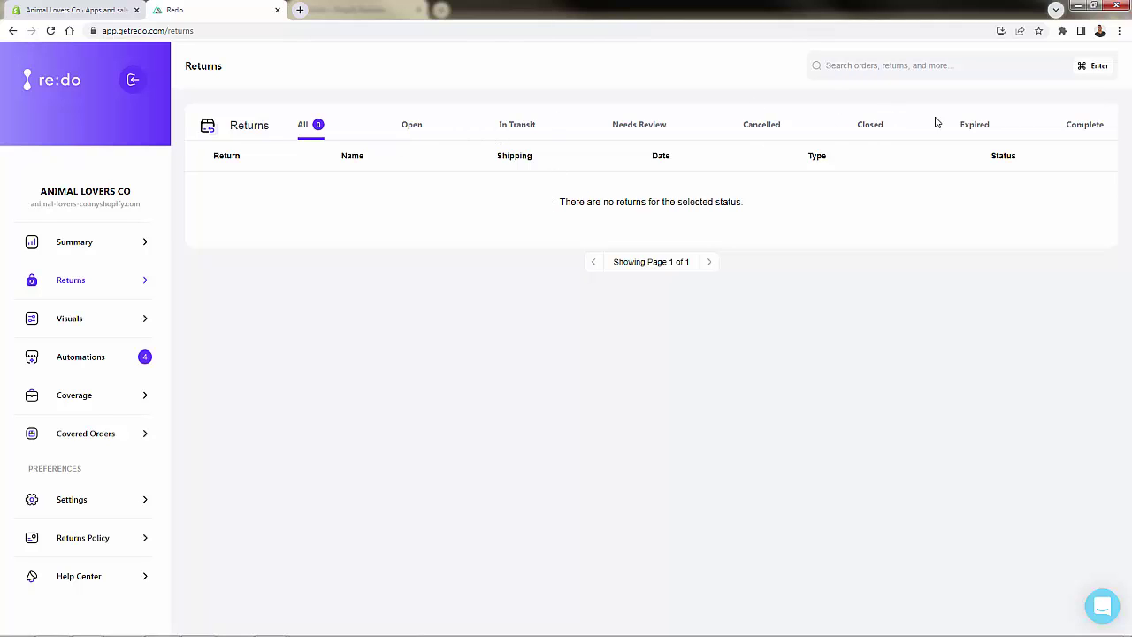
{"action": "left_click", "coordinate": [870, 128]}
{"action": "left_click", "coordinate": [518, 128]}
Step: Open the Visuals page and set the returns portal's button color to red #C70000
{"action": "left_click", "coordinate": [97, 322]}
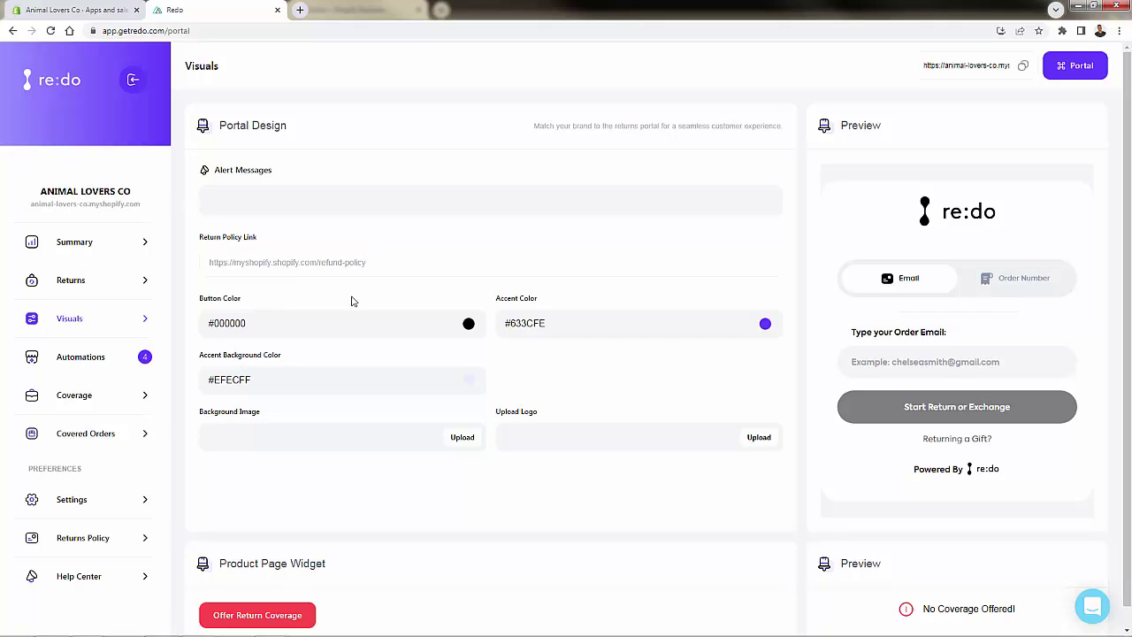
{"action": "left_click", "coordinate": [469, 324]}
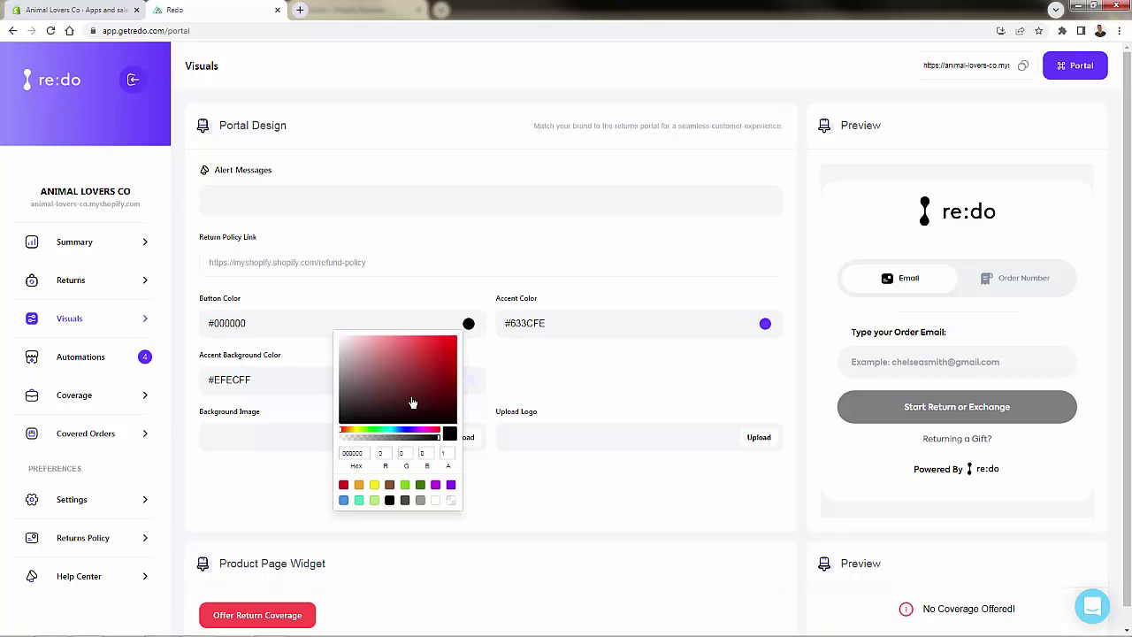
{"action": "left_click_drag", "start_coordinate": [412, 402], "coordinate": [462, 357]}
{"action": "left_click", "coordinate": [464, 359]}
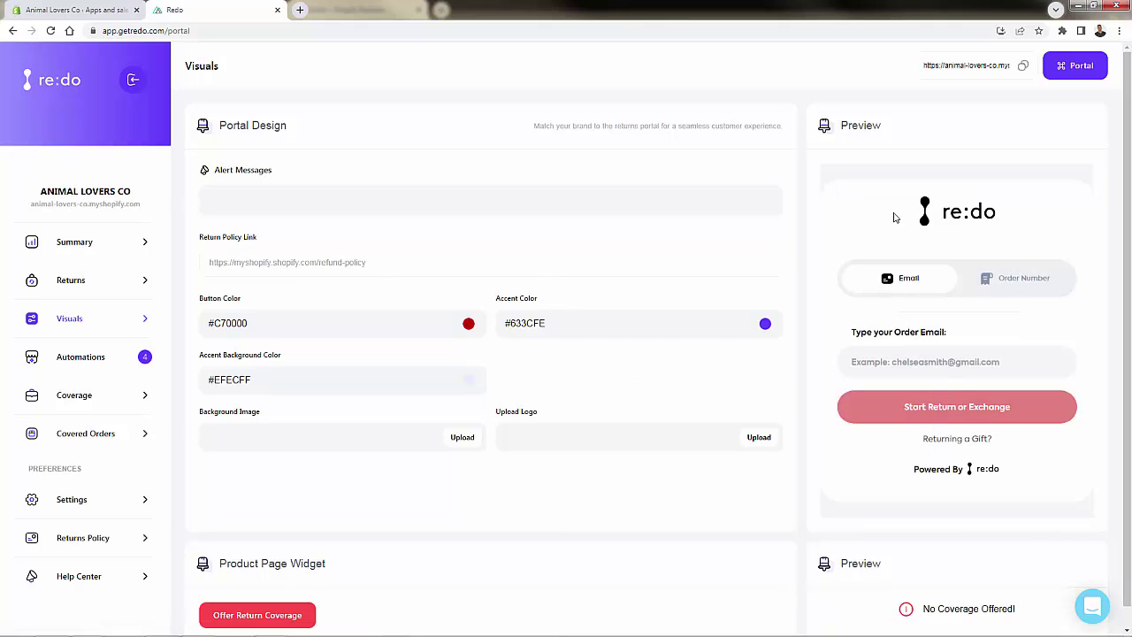
Step: Check the portal design preview, switching the order lookup between Email and Order Number
{"action": "scroll", "coordinate": [353, 460], "scroll_direction": "down", "scroll_amount": 1}
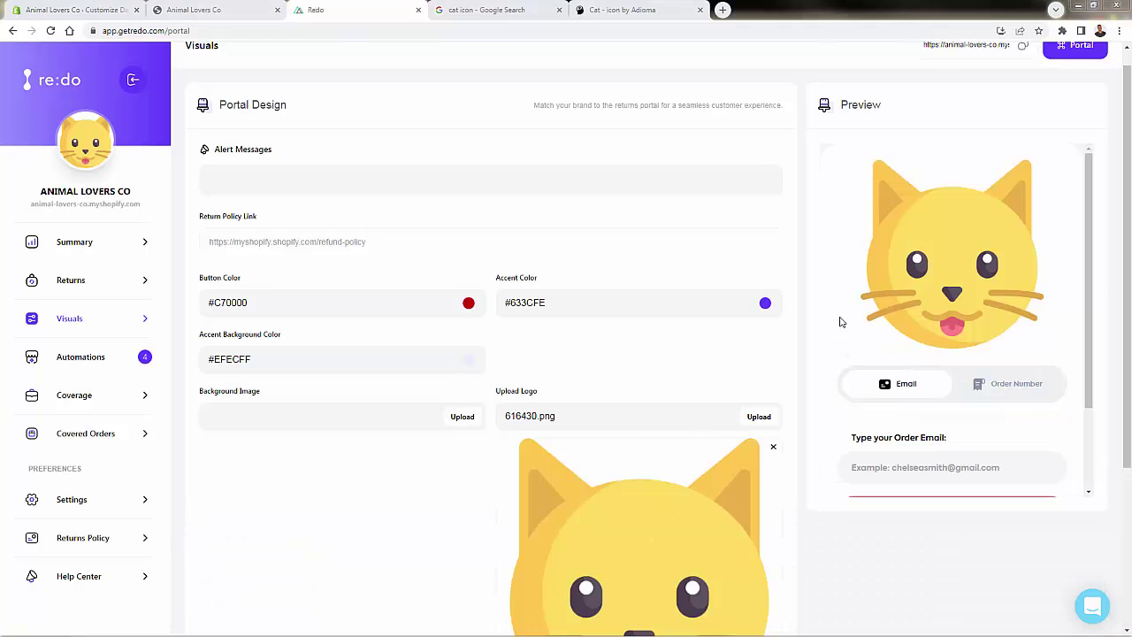
{"action": "left_click_drag", "start_coordinate": [1087, 359], "coordinate": [1087, 440]}
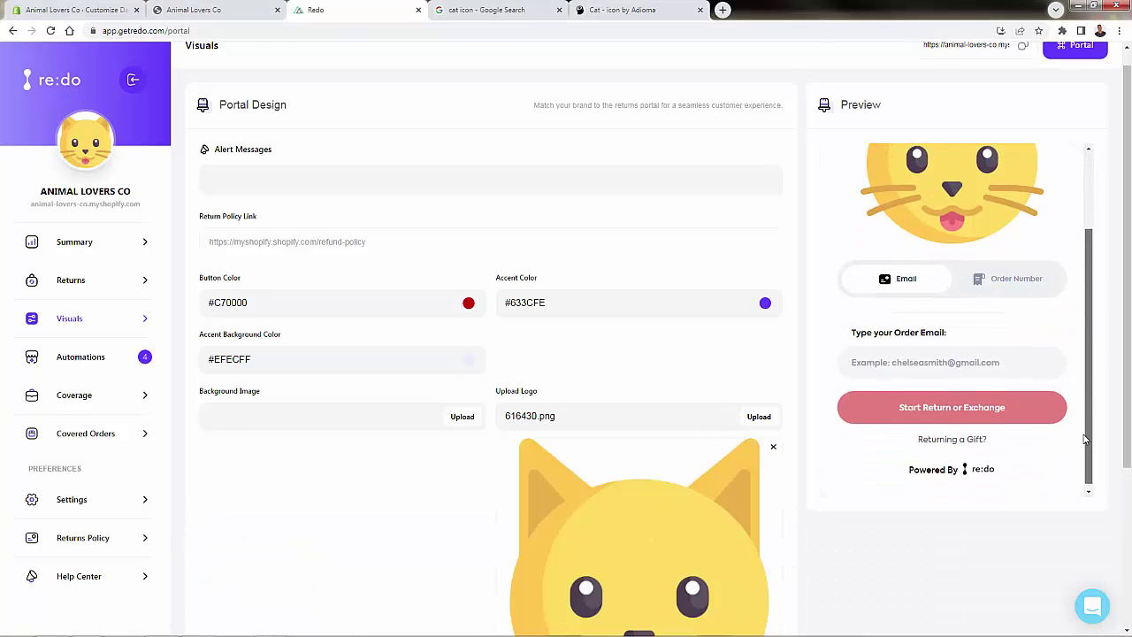
{"action": "left_click", "coordinate": [1009, 285]}
{"action": "left_click", "coordinate": [869, 284]}
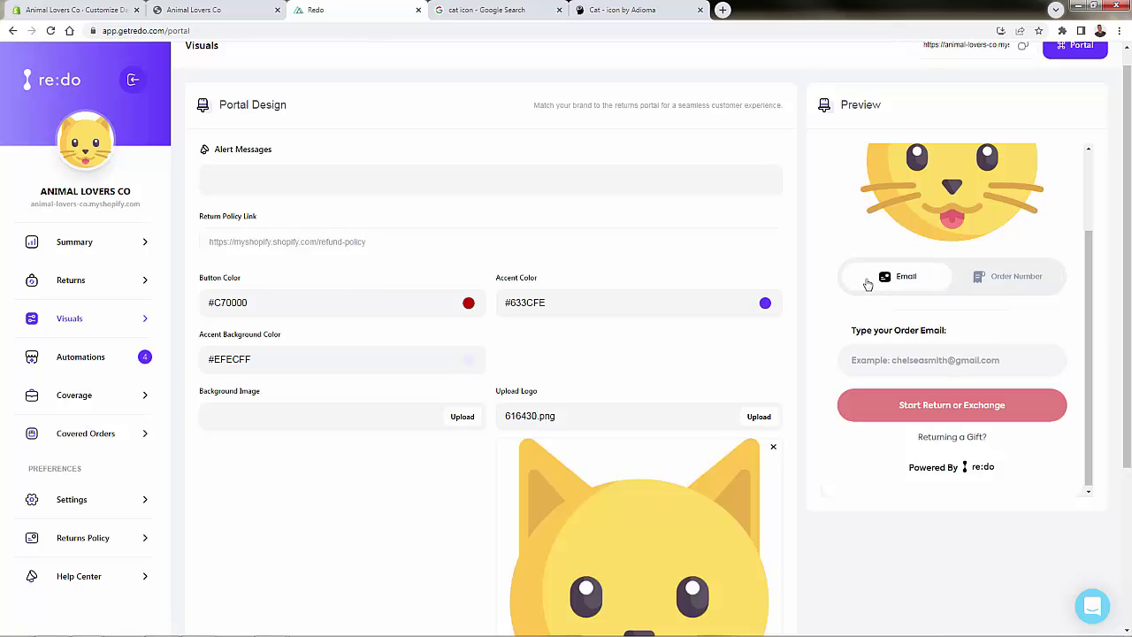
{"action": "left_click", "coordinate": [997, 286]}
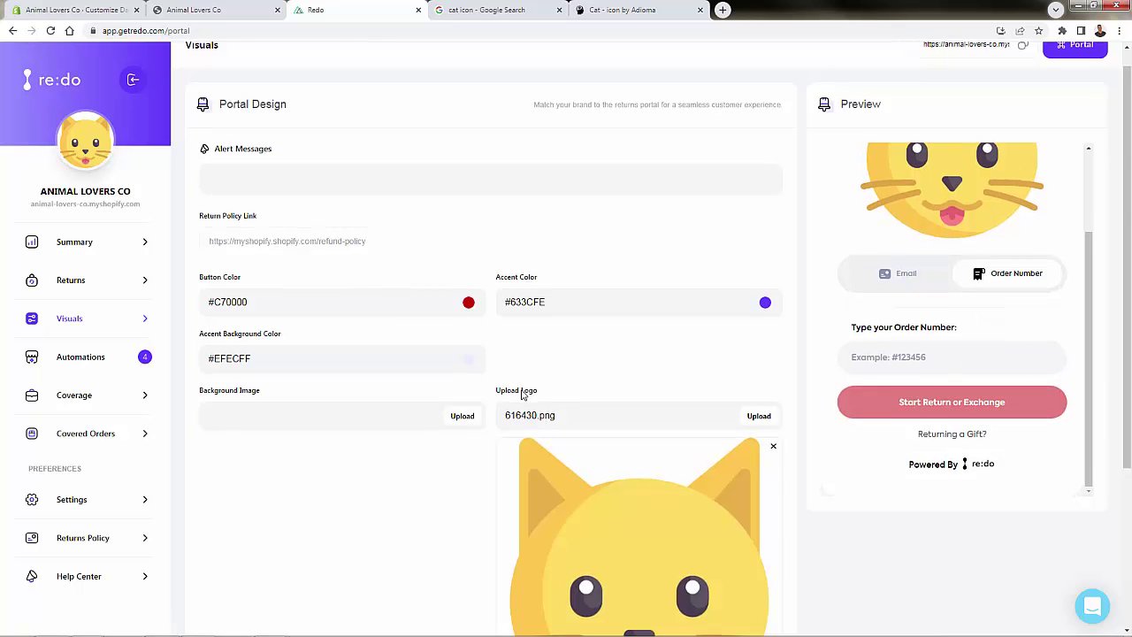
Step: Open the return coverage setup from the Product Page Widget section and review its coverage process diagram
{"action": "scroll", "coordinate": [518, 397], "scroll_direction": "down", "scroll_amount": 3}
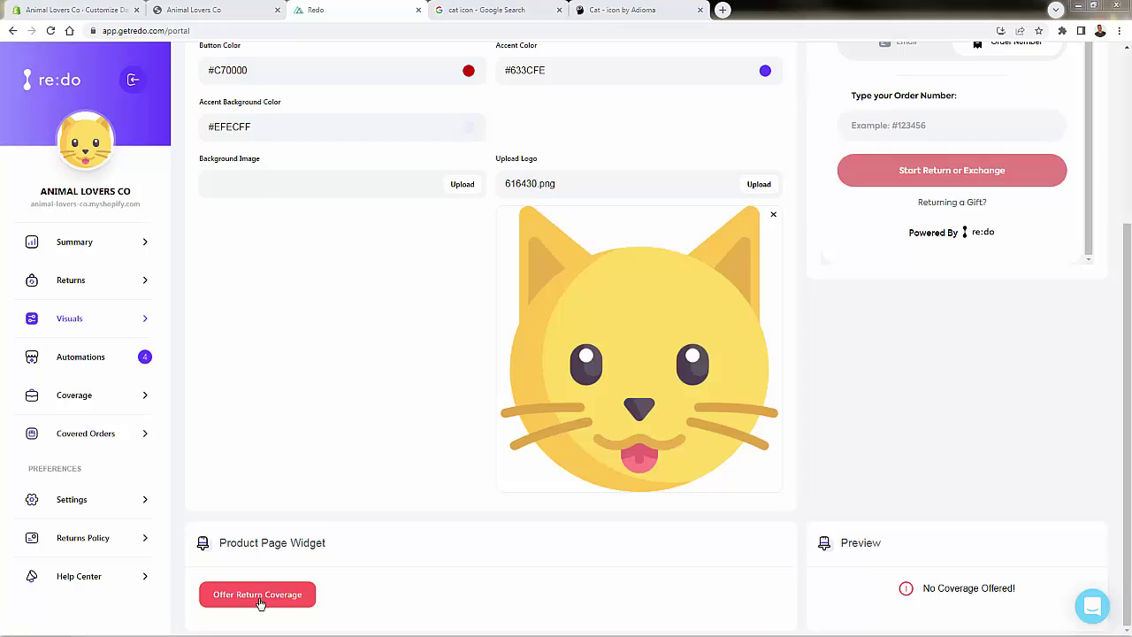
{"action": "left_click", "coordinate": [262, 601]}
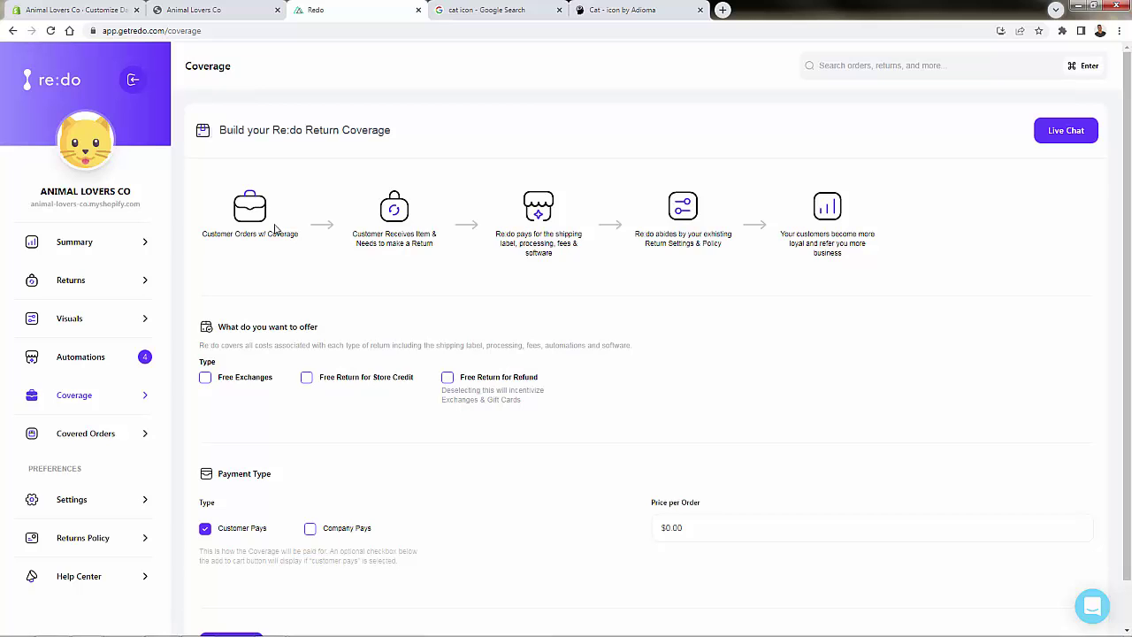
{"action": "left_click_drag", "start_coordinate": [216, 235], "coordinate": [259, 235]}
{"action": "left_click", "coordinate": [257, 296]}
Step: Offer Free Exchanges and Free Return for Store Credit in the coverage, leaving Free Return for Refund deselected
{"action": "scroll", "coordinate": [468, 328], "scroll_direction": "down", "scroll_amount": 1}
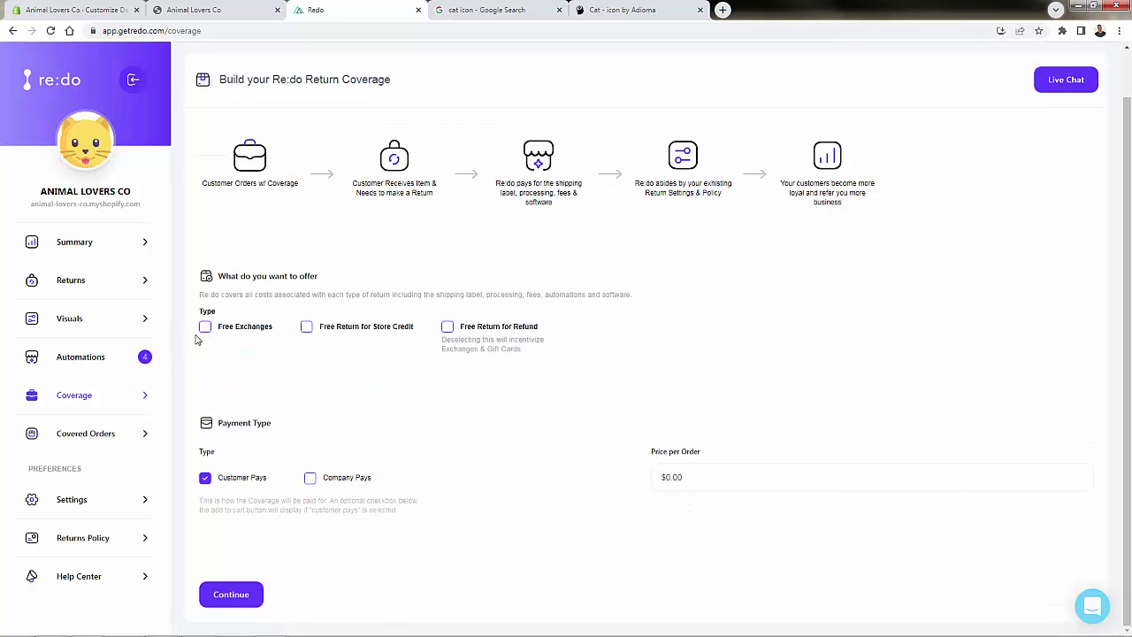
{"action": "left_click", "coordinate": [205, 327]}
{"action": "left_click", "coordinate": [307, 327]}
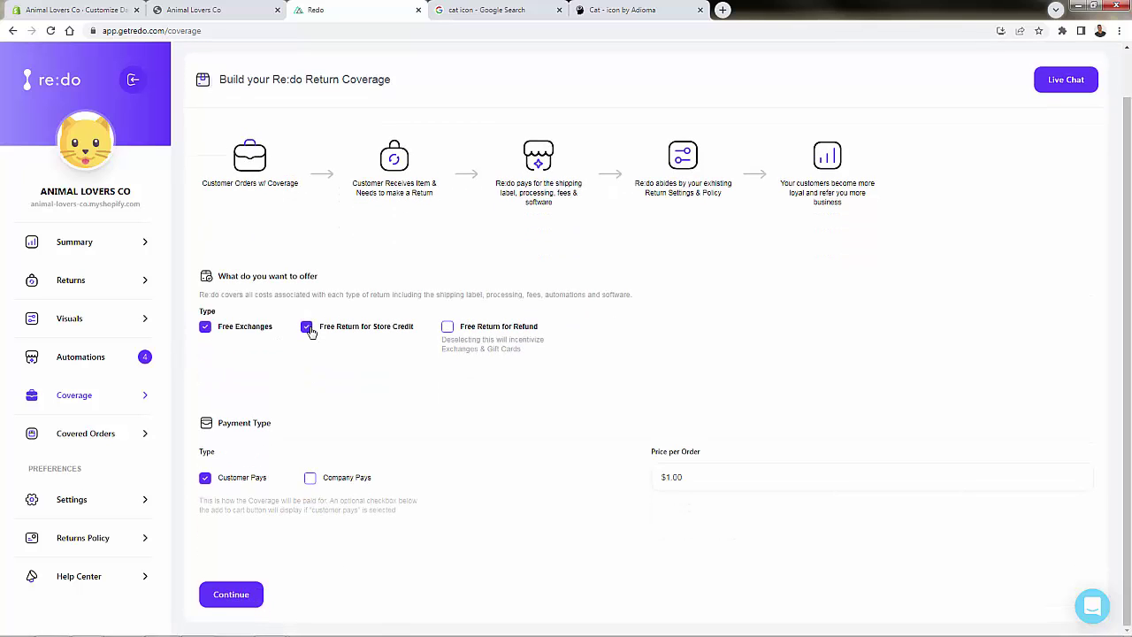
{"action": "left_click", "coordinate": [447, 327]}
{"action": "left_click", "coordinate": [447, 327]}
Step: Review the notes on refunds and payment type, keep Customer Pays selected, and continue with the coverage setup
{"action": "left_click_drag", "start_coordinate": [295, 268], "coordinate": [384, 277]}
{"action": "left_click", "coordinate": [368, 275]}
{"action": "triple_click", "coordinate": [460, 347]}
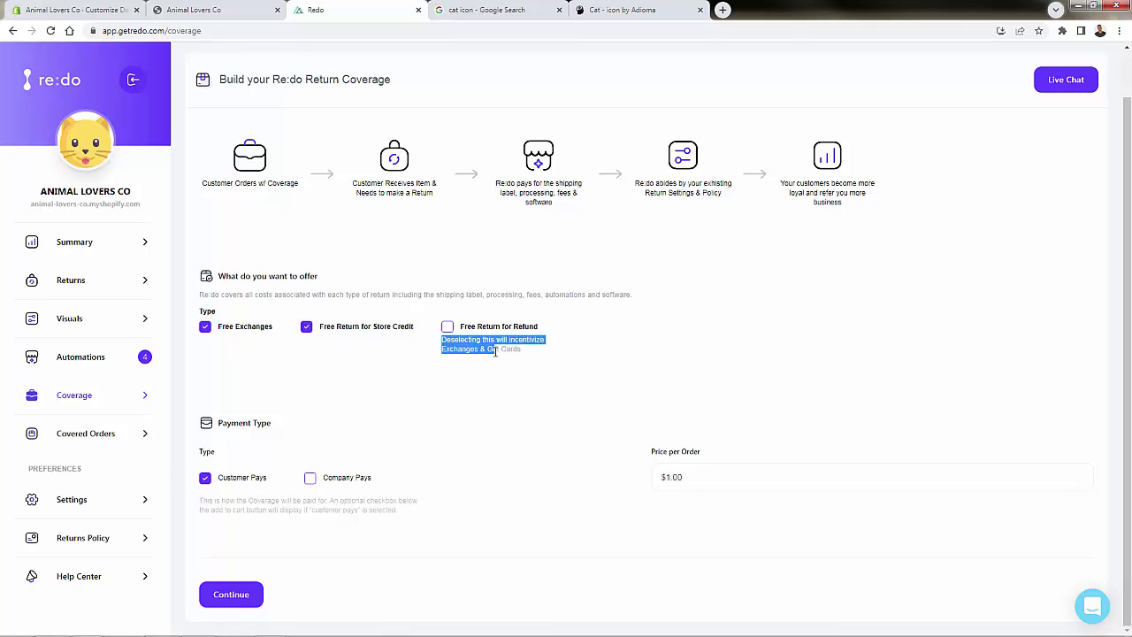
{"action": "left_click", "coordinate": [574, 310]}
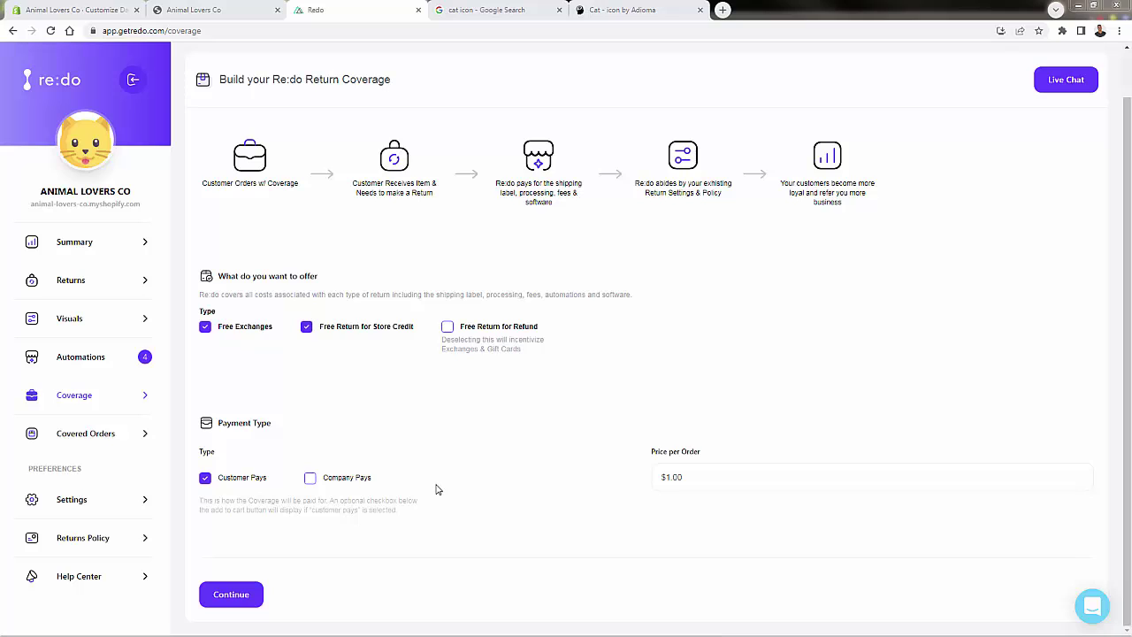
{"action": "left_click_drag", "start_coordinate": [202, 500], "coordinate": [380, 510]}
{"action": "left_click", "coordinate": [381, 511]}
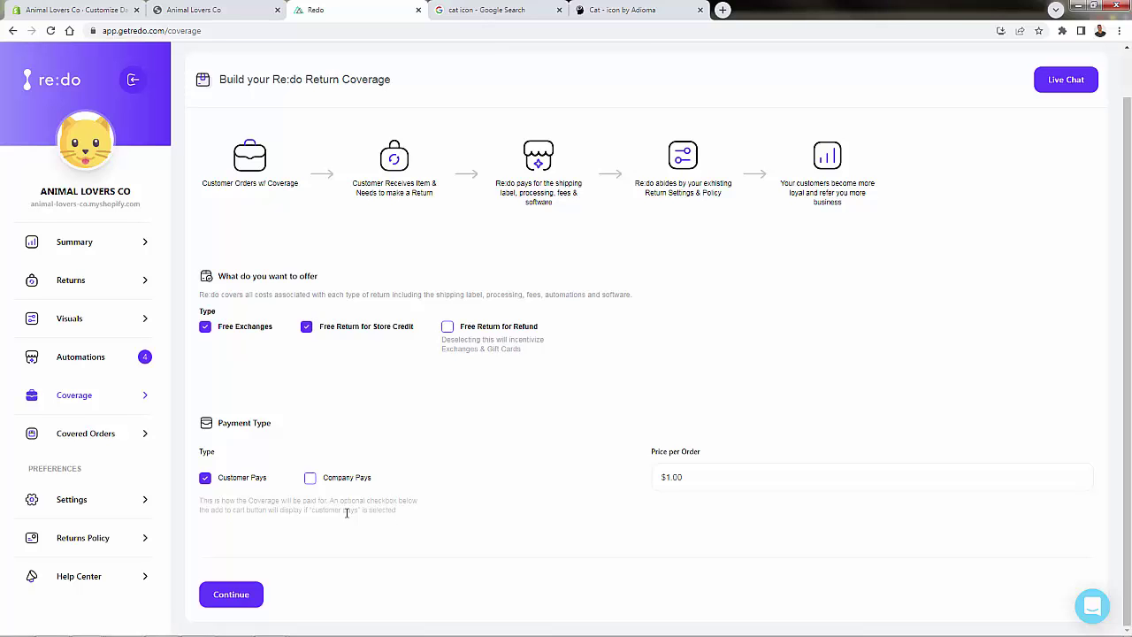
{"action": "left_click", "coordinate": [247, 597]}
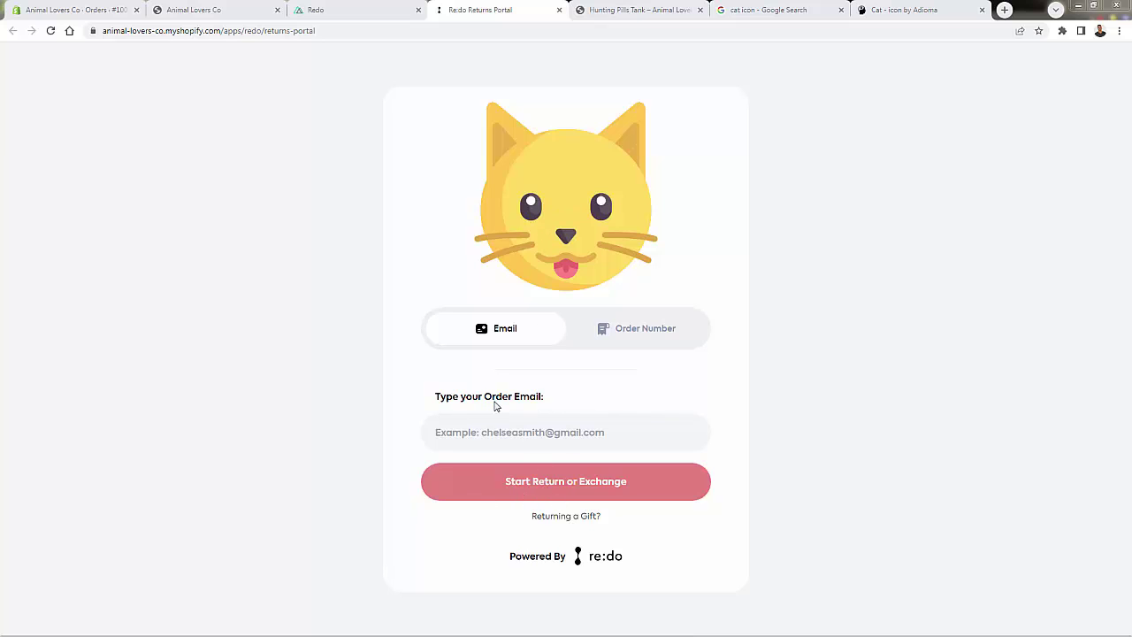
Step: View the live returns portal's email lookup and switch it to lookup by Order Number
{"action": "left_click_drag", "start_coordinate": [493, 400], "coordinate": [537, 398]}
{"action": "left_click", "coordinate": [536, 399]}
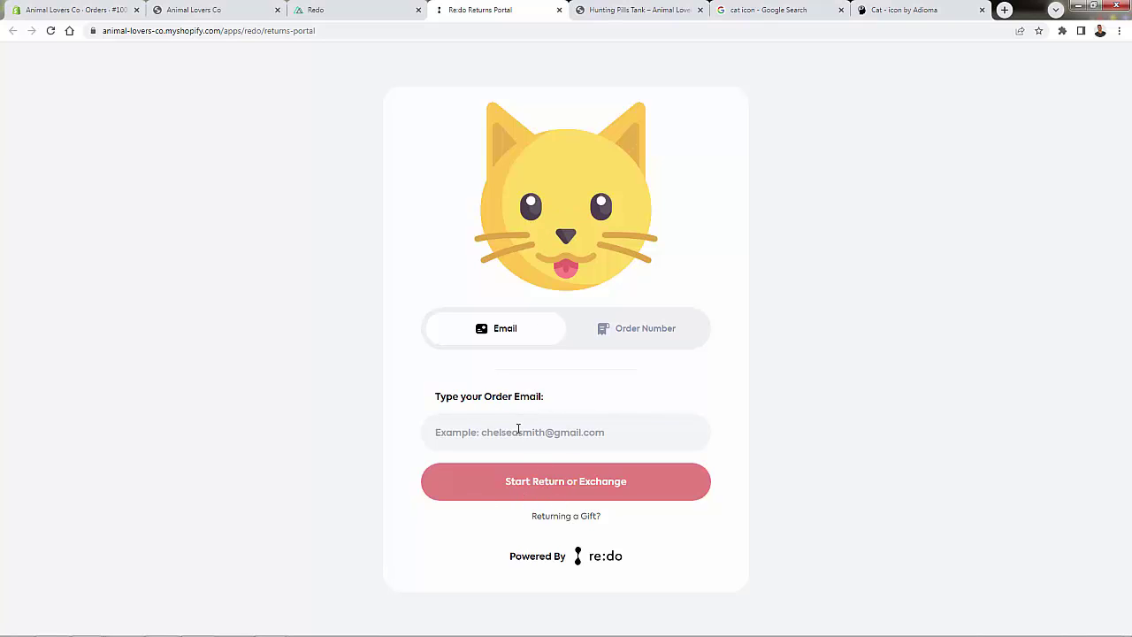
{"action": "left_click", "coordinate": [631, 325]}
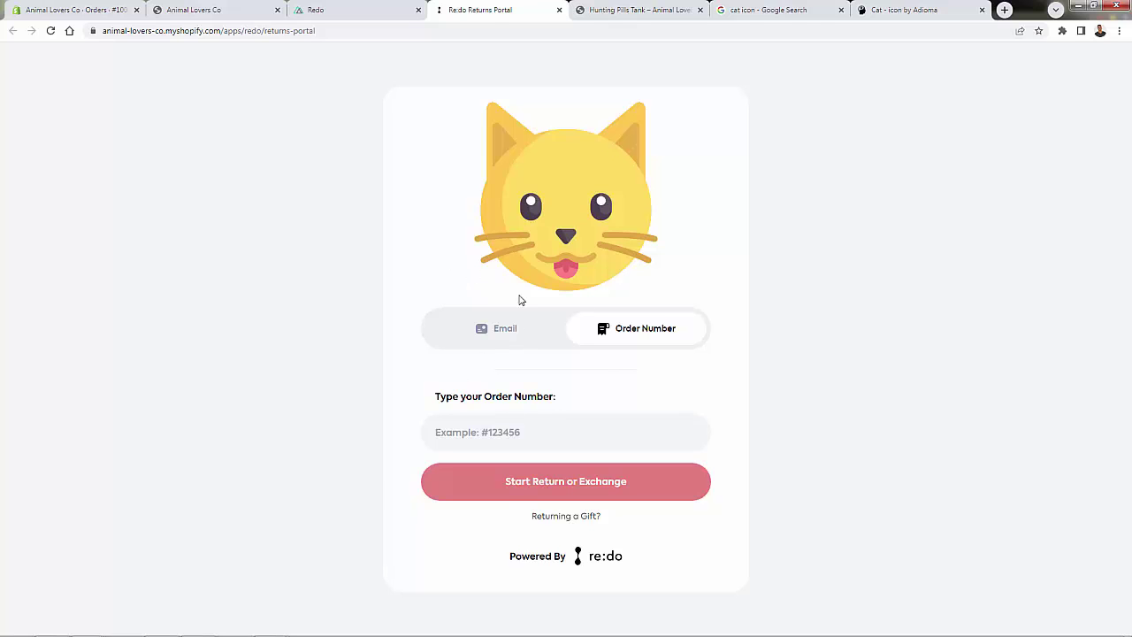
Step: On the Hunting Pills Tank product page, open the re:do coverage details and add the return coverage
{"action": "key", "text": "ctrl+Tab"}
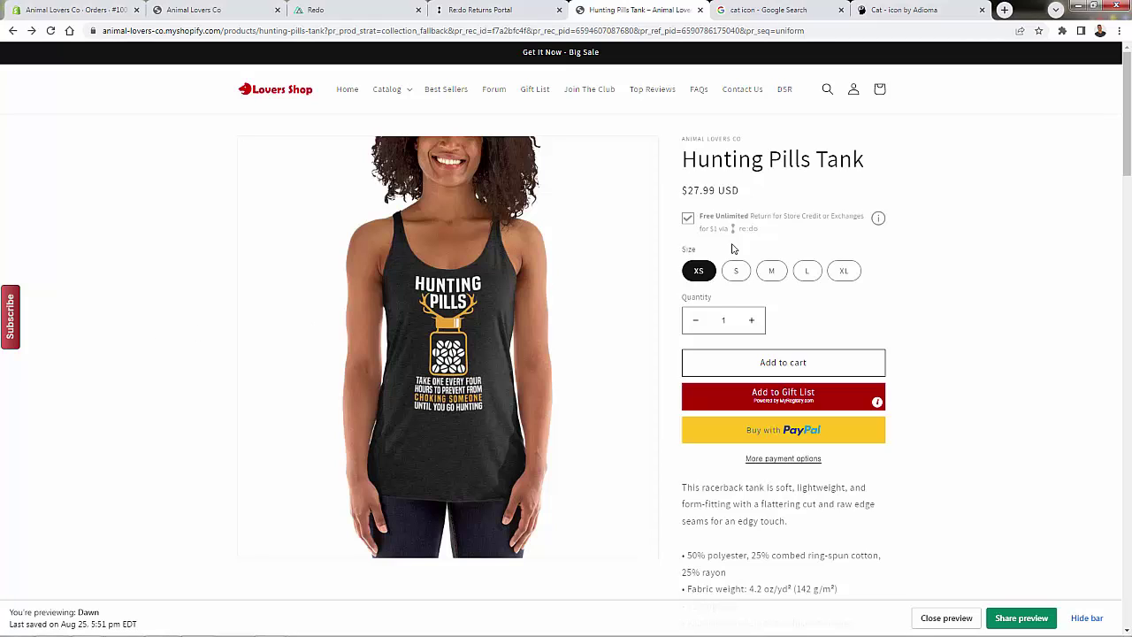
{"action": "left_click", "coordinate": [689, 220]}
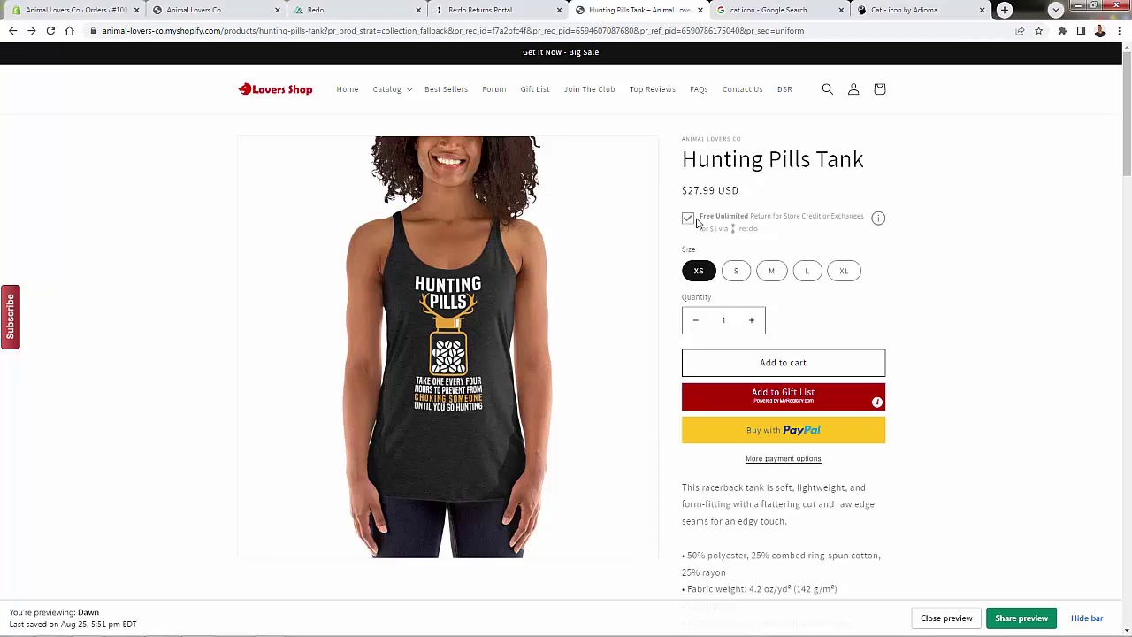
{"action": "left_click", "coordinate": [879, 223]}
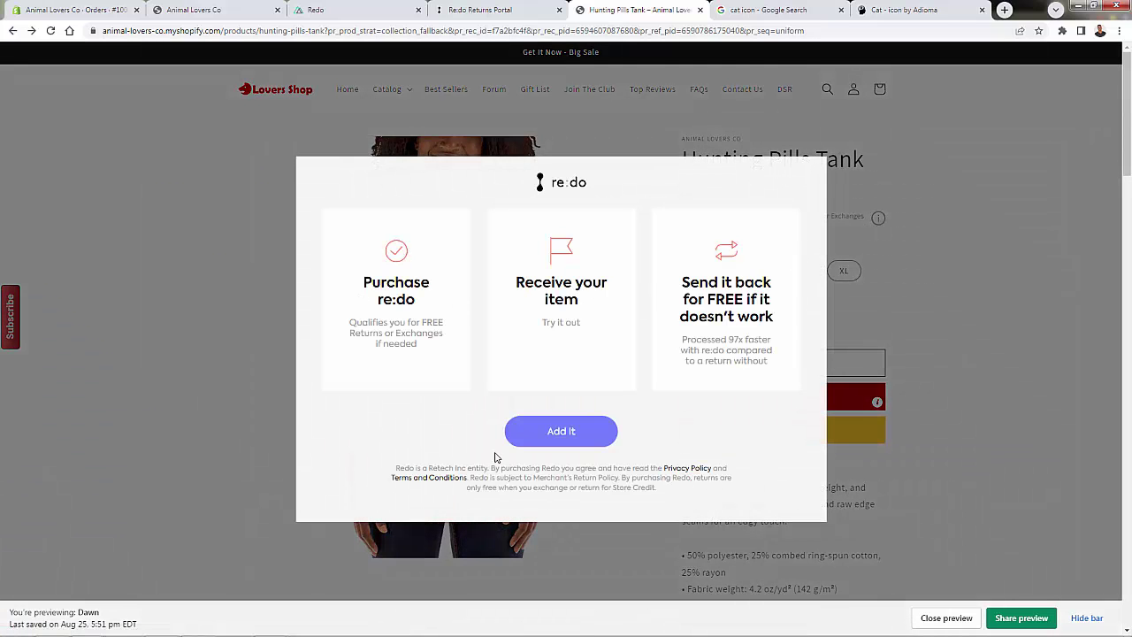
{"action": "left_click", "coordinate": [577, 440]}
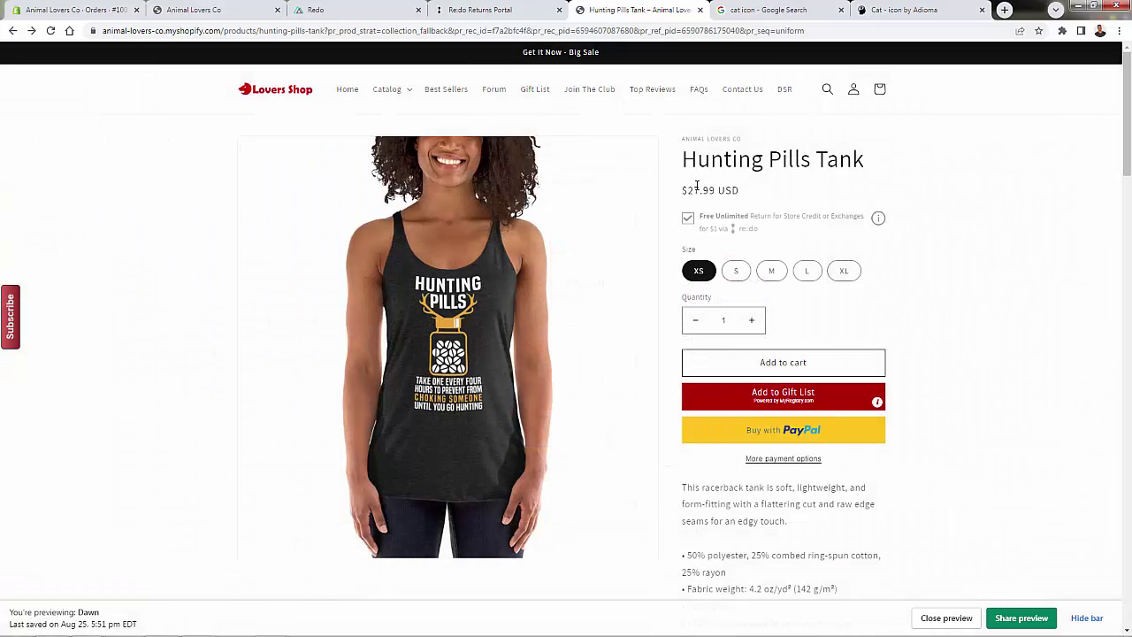
Step: Add the size XS Hunting Pills Tank to the cart and proceed to checkout
{"action": "left_click", "coordinate": [761, 365]}
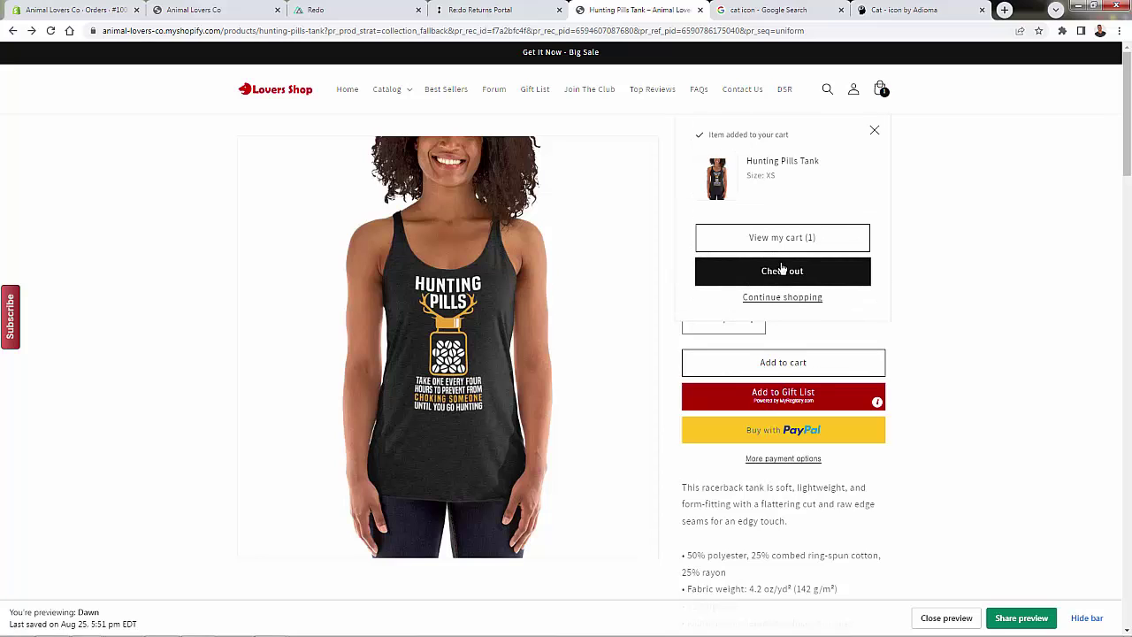
{"action": "left_click", "coordinate": [784, 275]}
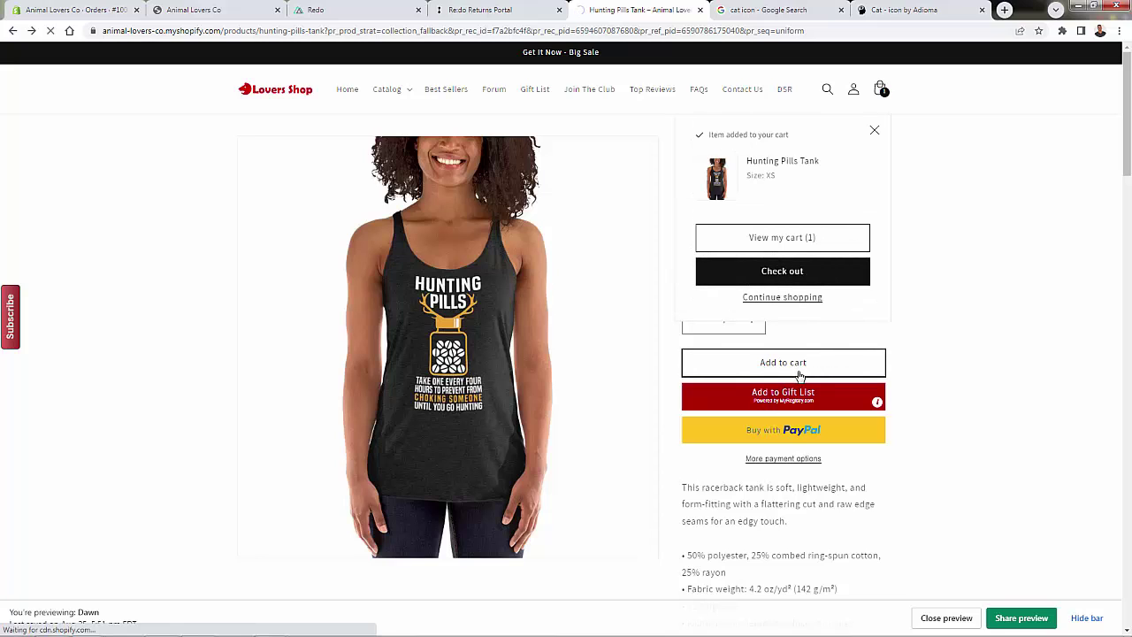